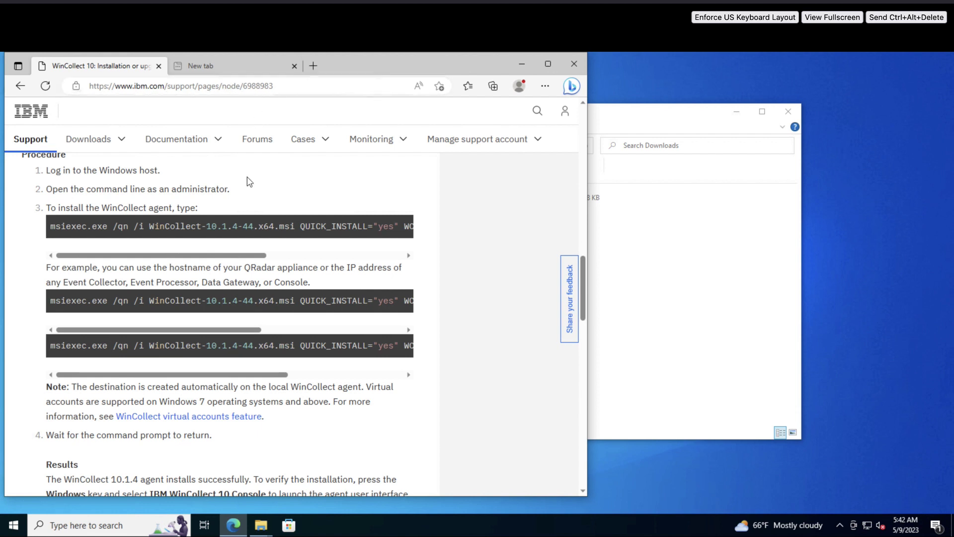
Paste the first WinCollect msiexec install command line into a new Notepad note
{"action": "left_click", "coordinate": [230, 225]}
{"action": "triple_click", "coordinate": [231, 225]}
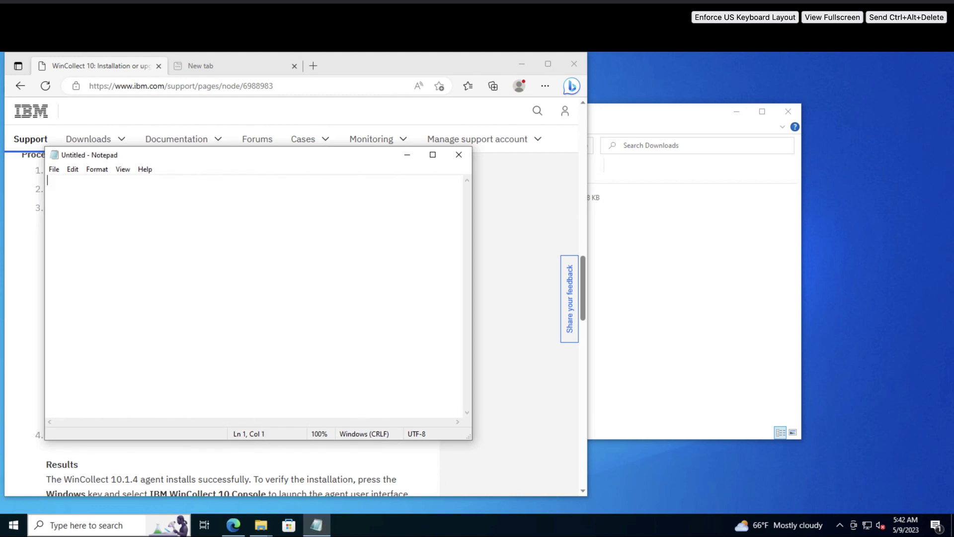
{"action": "key", "text": "ctrl+v"}
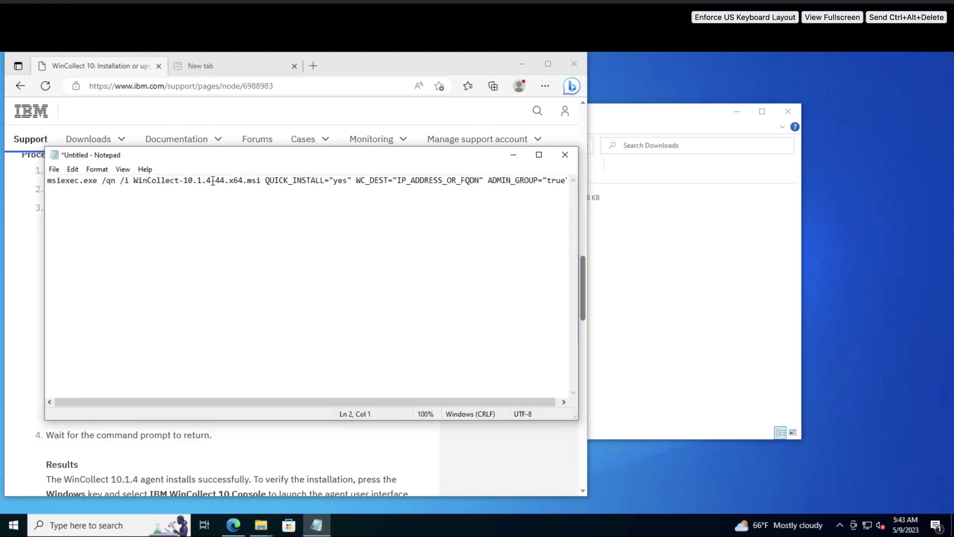
Check the installer file name in Downloads and replace IP_ADDRESS_OR_FQDN with the server address
{"action": "left_click", "coordinate": [650, 227]}
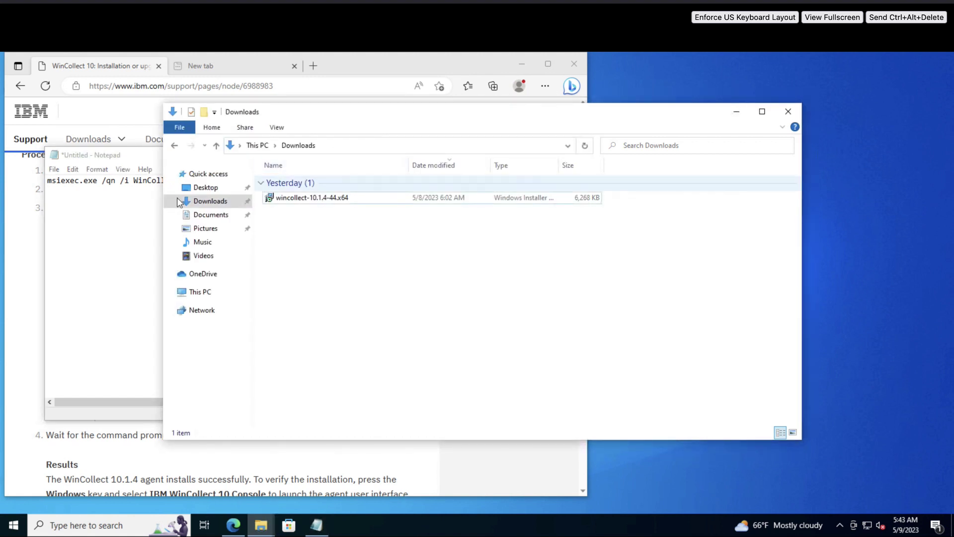
{"action": "left_click", "coordinate": [138, 181]}
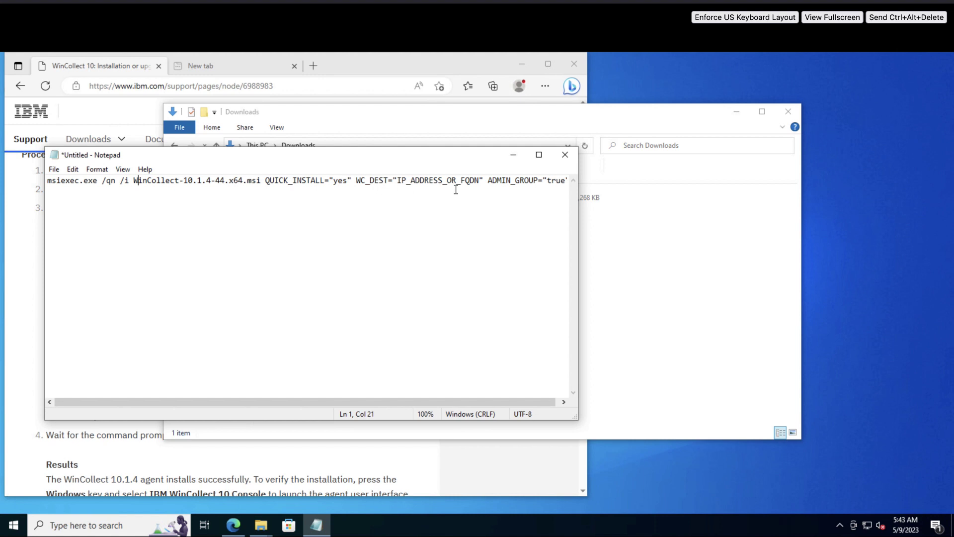
{"action": "left_click", "coordinate": [398, 181]}
{"action": "left_click_drag", "start_coordinate": [398, 182], "coordinate": [481, 182]}
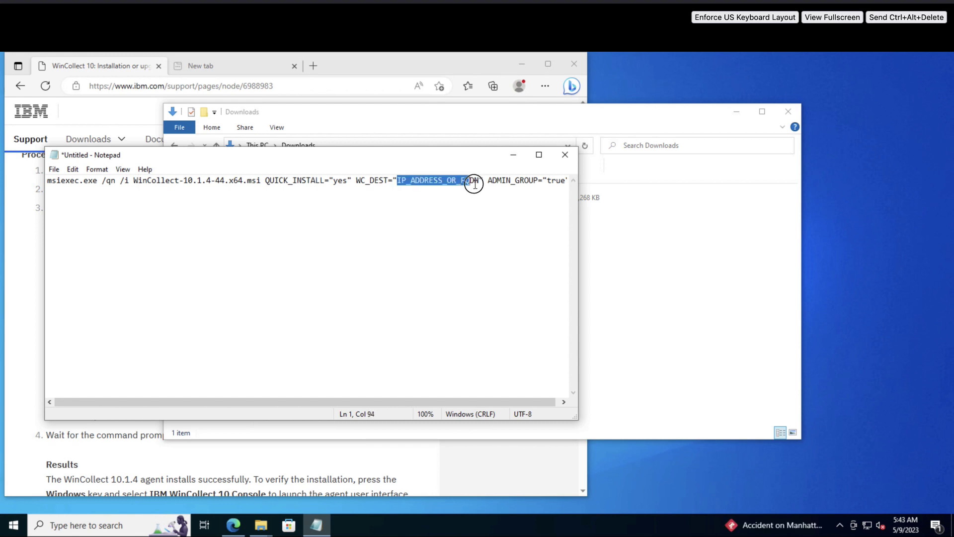
{"action": "key", "text": "ctrl+v"}
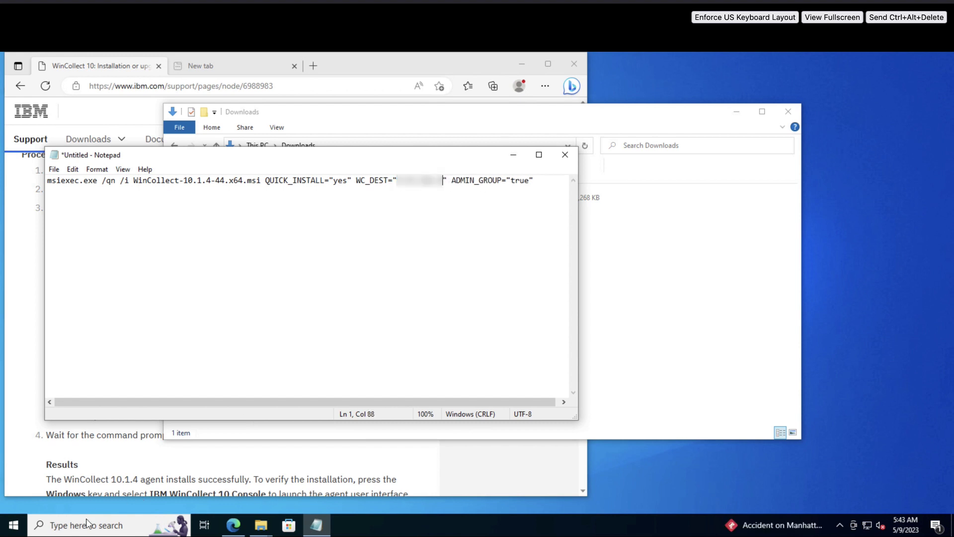
Launch Command Prompt as administrator from a 'com' search
{"action": "left_click", "coordinate": [84, 525]}
{"action": "type", "text": "com"}
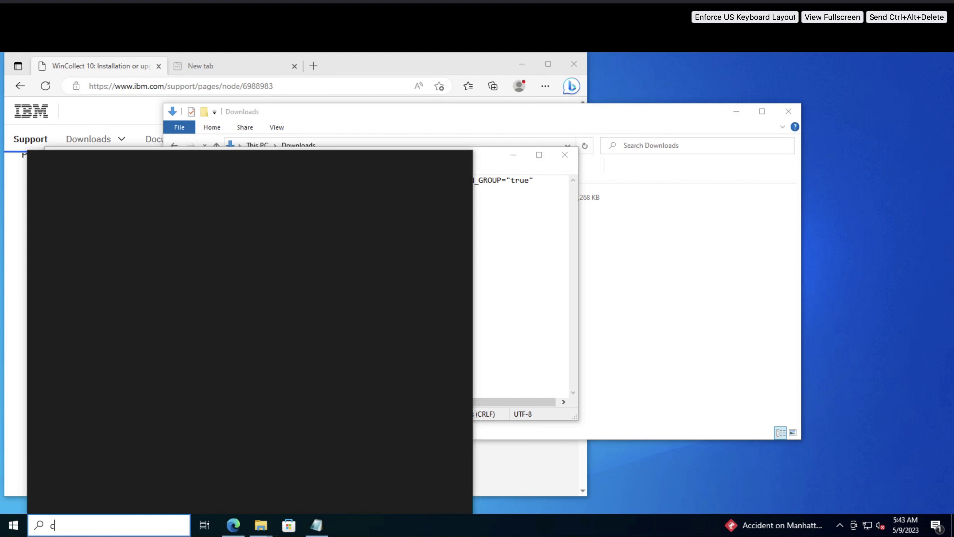
{"action": "right_click", "coordinate": [119, 216]}
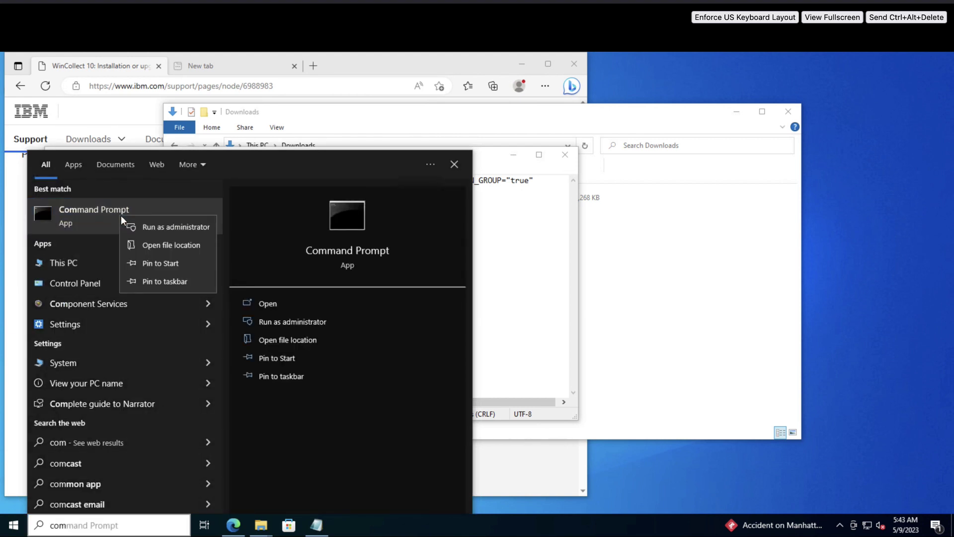
{"action": "left_click", "coordinate": [177, 227]}
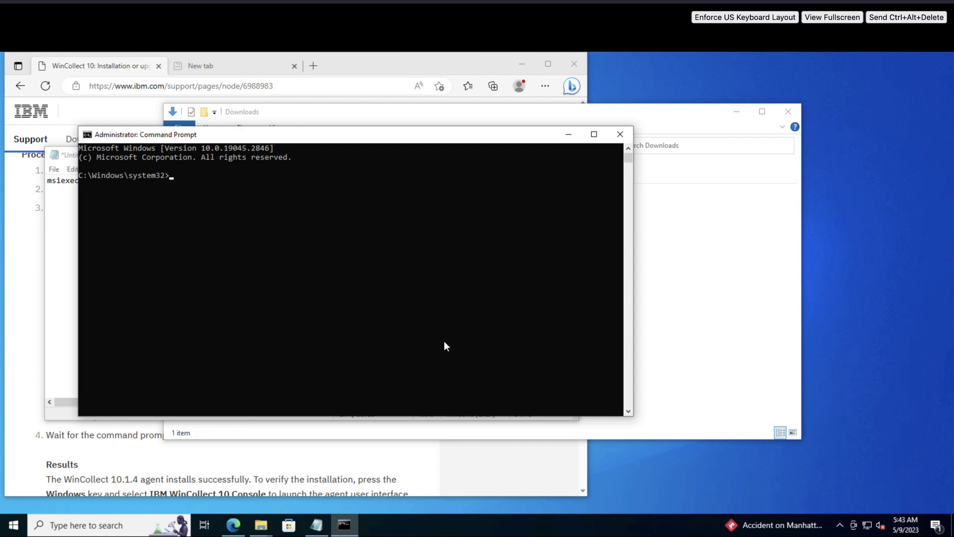
Copy the WinCollect installer's Downloads folder location and paste it after cd
{"action": "left_click", "coordinate": [719, 278]}
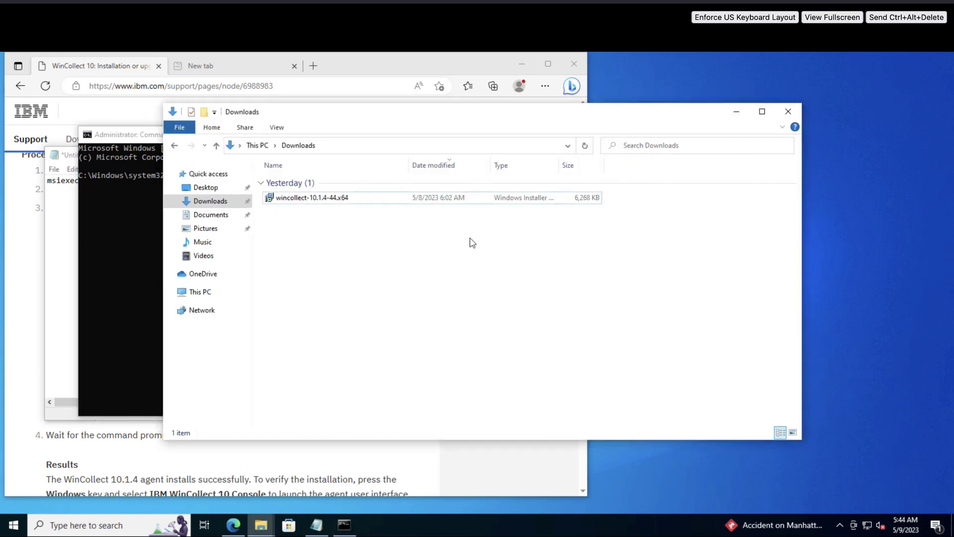
{"action": "right_click", "coordinate": [319, 194]}
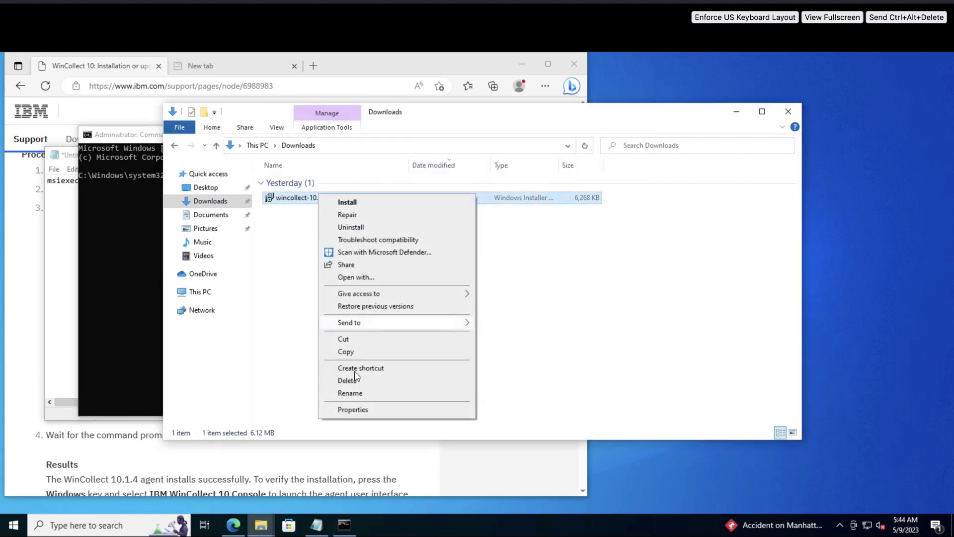
{"action": "left_click", "coordinate": [351, 409]}
{"action": "left_click", "coordinate": [481, 273]}
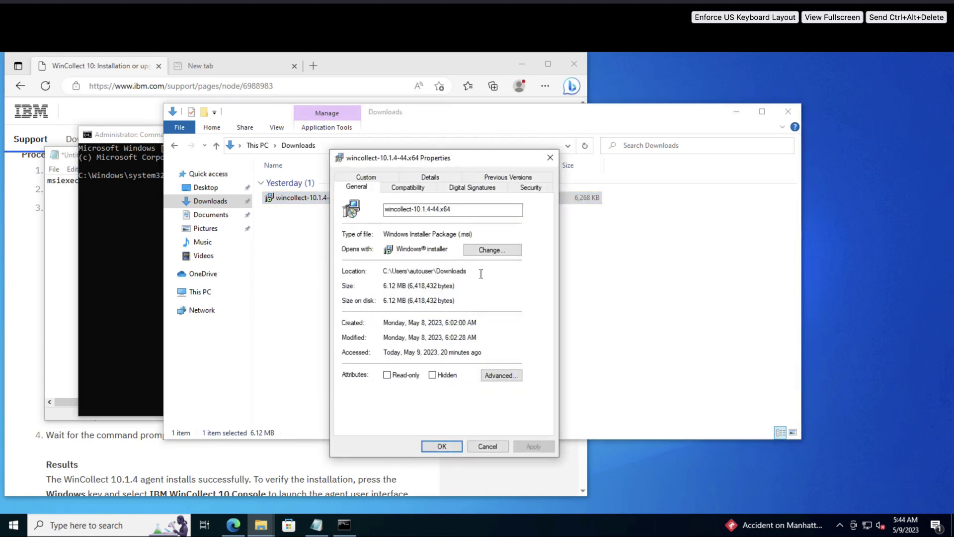
{"action": "double_click", "coordinate": [384, 272]}
{"action": "right_click", "coordinate": [395, 277]}
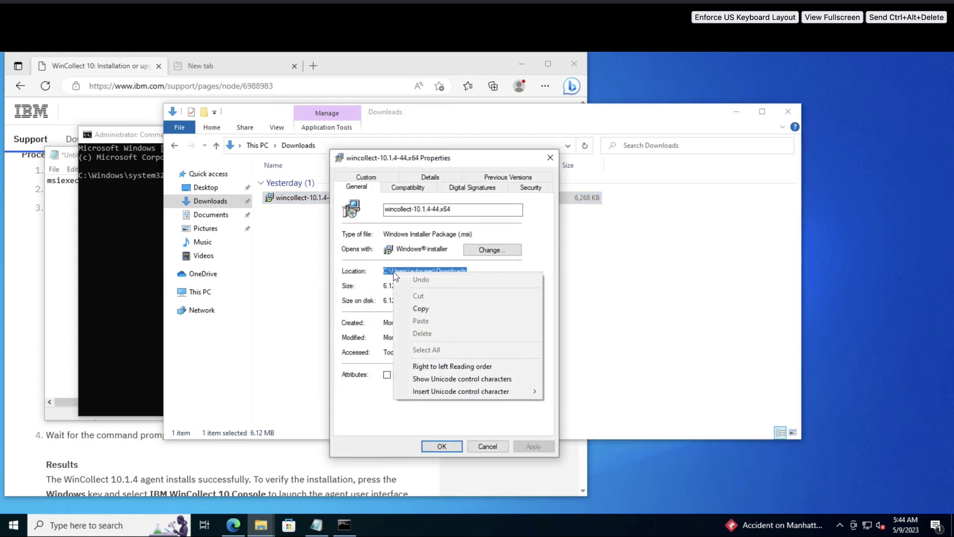
{"action": "left_click", "coordinate": [423, 308]}
{"action": "left_click", "coordinate": [135, 246]}
{"action": "type", "text": "cd"}
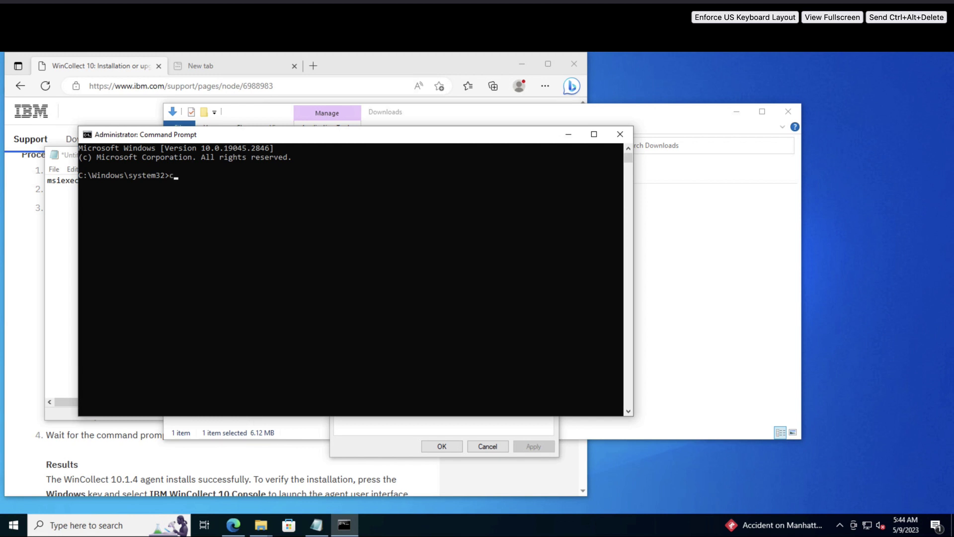
{"action": "key", "text": "ctrl+v"}
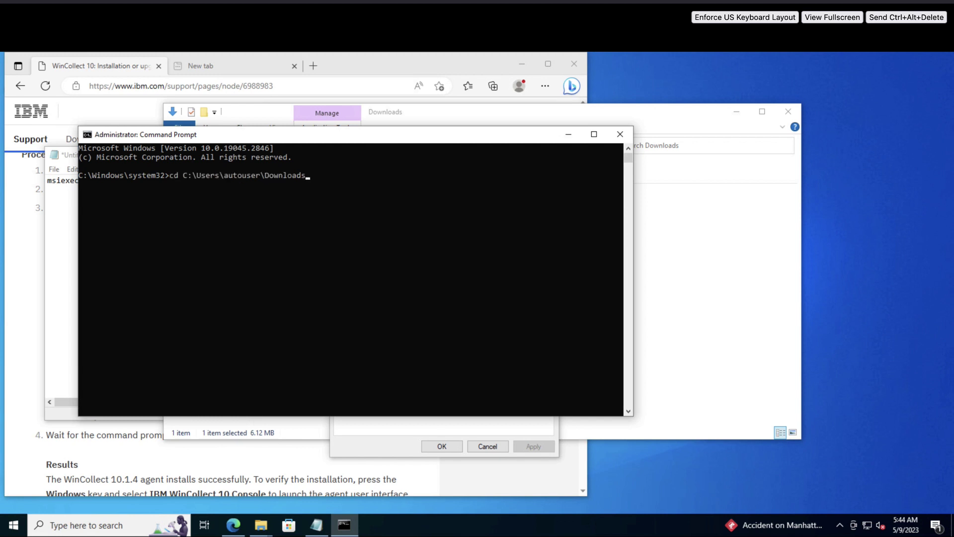
Copy the whole edited install command from Notepad
{"action": "left_click", "coordinate": [67, 188]}
{"action": "left_click", "coordinate": [98, 181]}
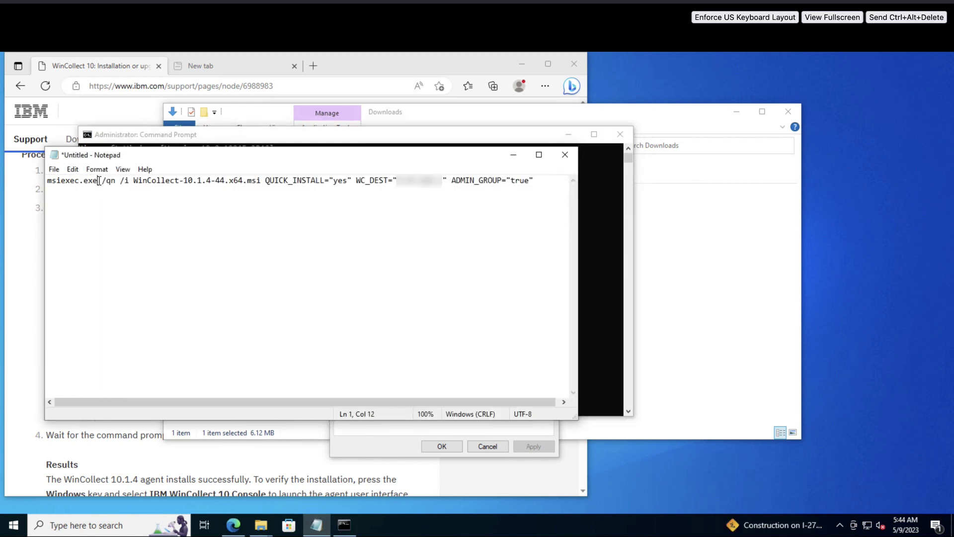
{"action": "key", "text": "ctrl+a"}
{"action": "key", "text": "ctrl+c"}
Run the WinCollect install command in the admin prompt, then search for 'winco'
{"action": "key", "text": "alt+Tab"}
{"action": "key", "text": "ctrl+v"}
{"action": "key", "text": "Return"}
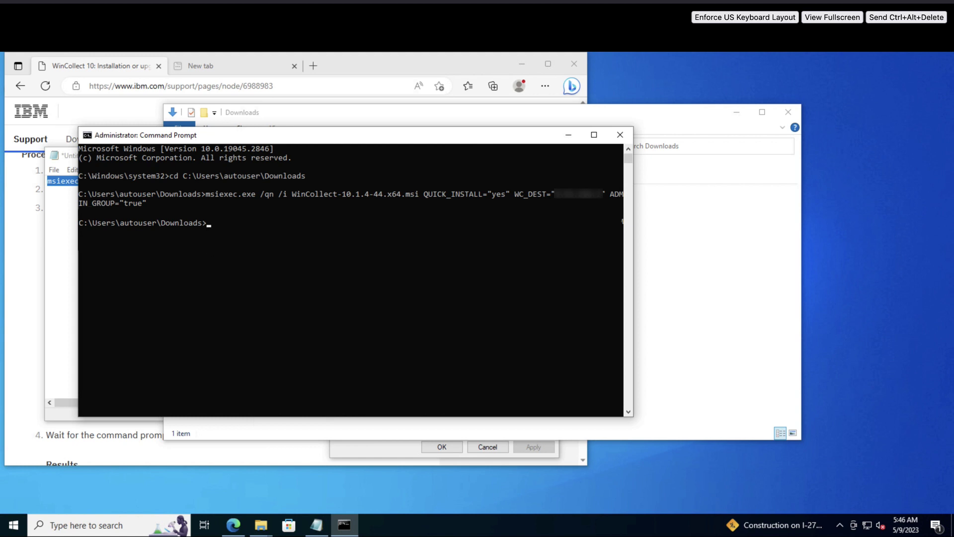
{"action": "left_click", "coordinate": [81, 526]}
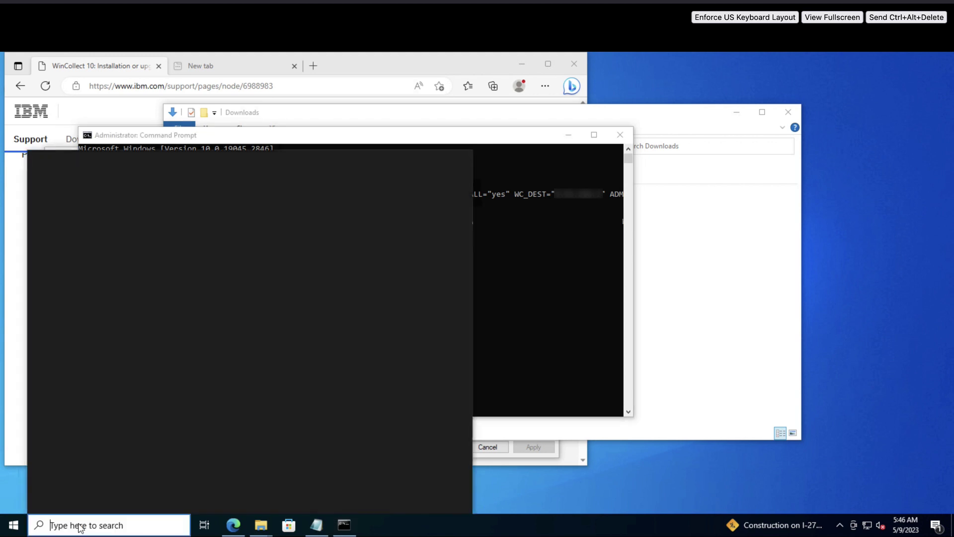
{"action": "type", "text": "winco"}
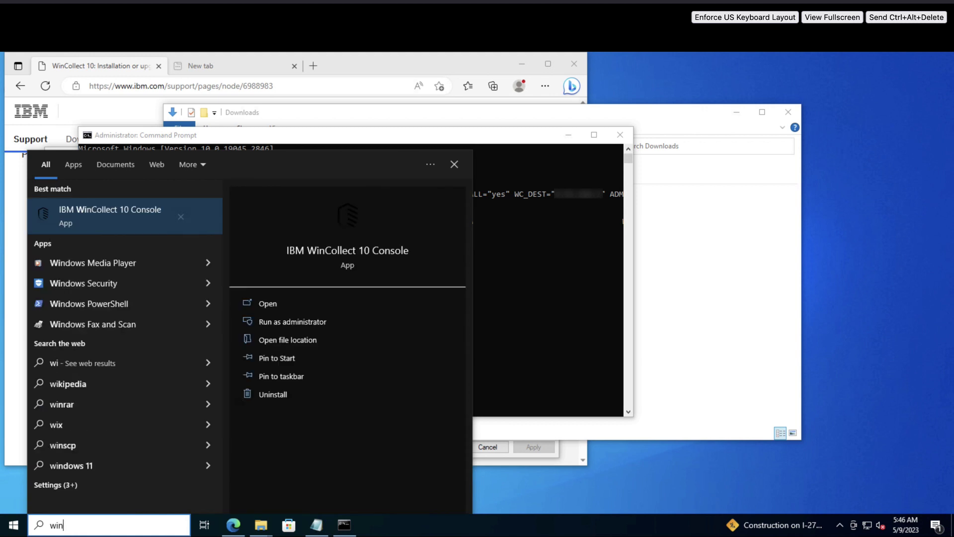